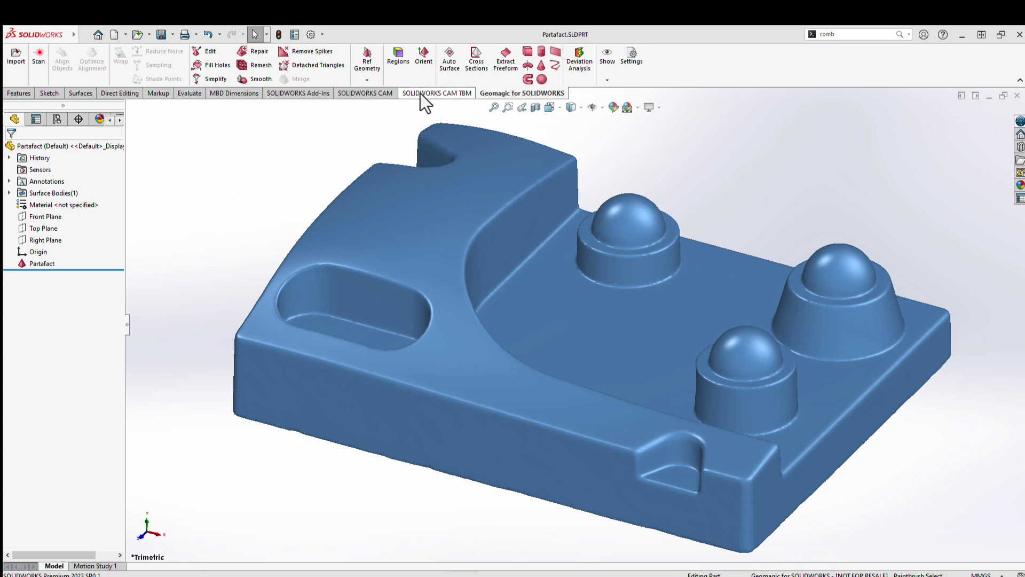
Generate Partfact_Auto Surface1 with default settings, then show it alone, shaded with edges
left_click(452, 72)
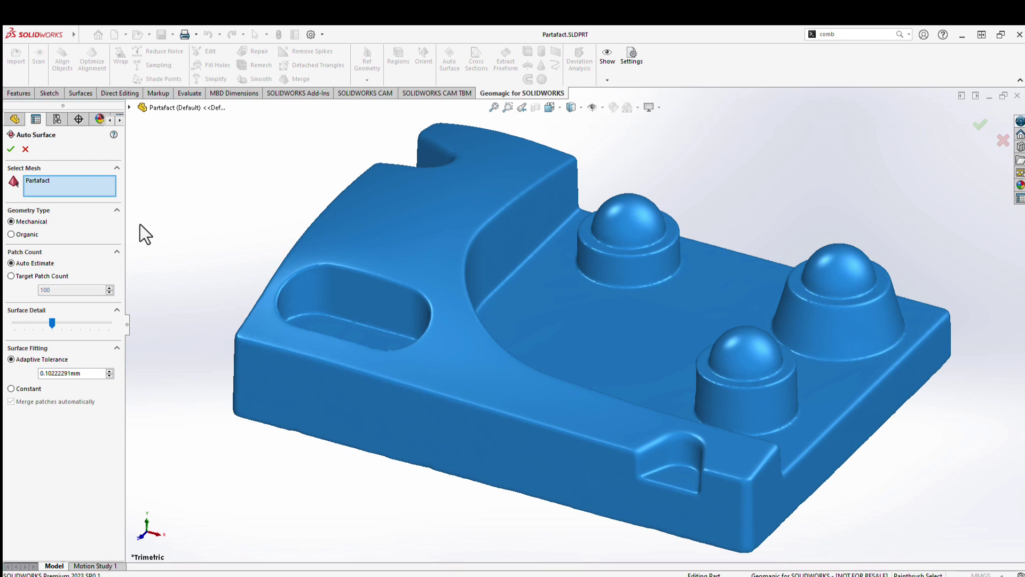
left_click(11, 149)
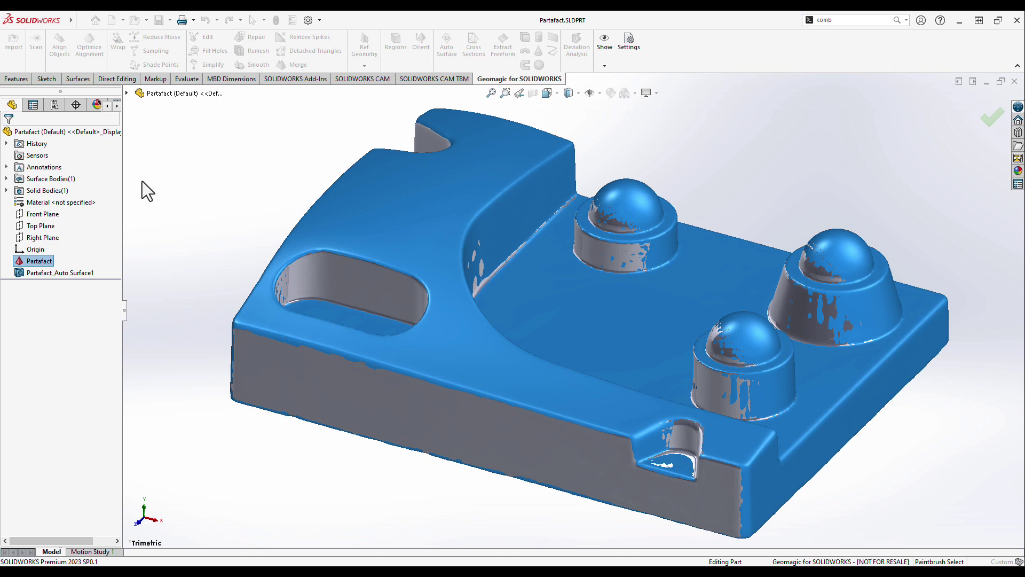
left_click(38, 262)
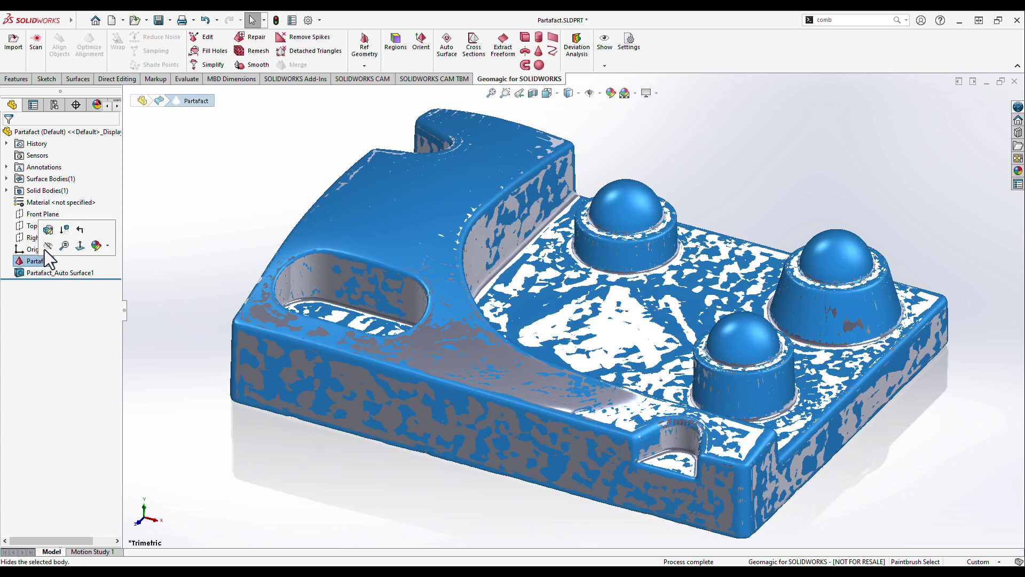
left_click(213, 210)
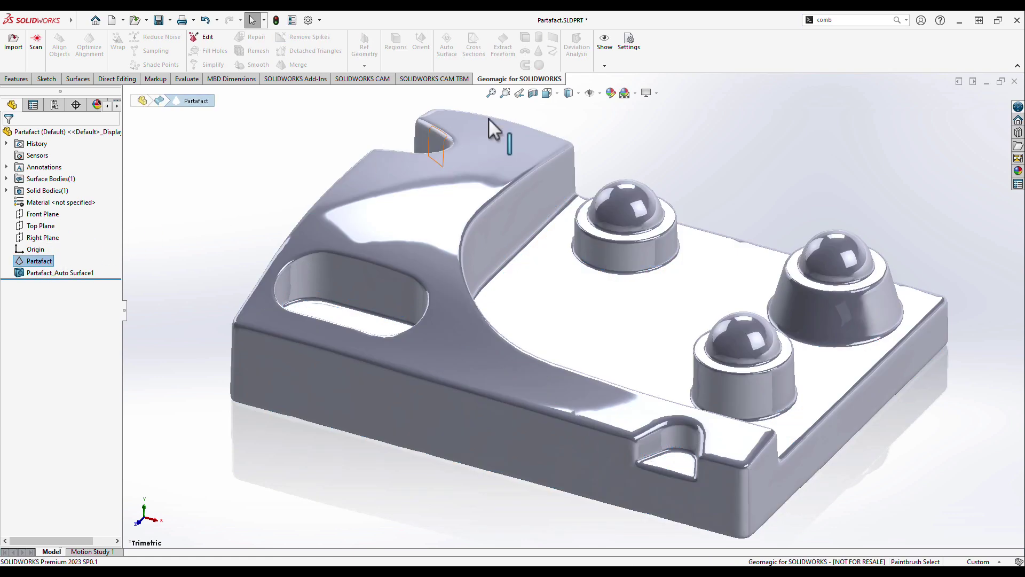
left_click(575, 92)
left_click(634, 159)
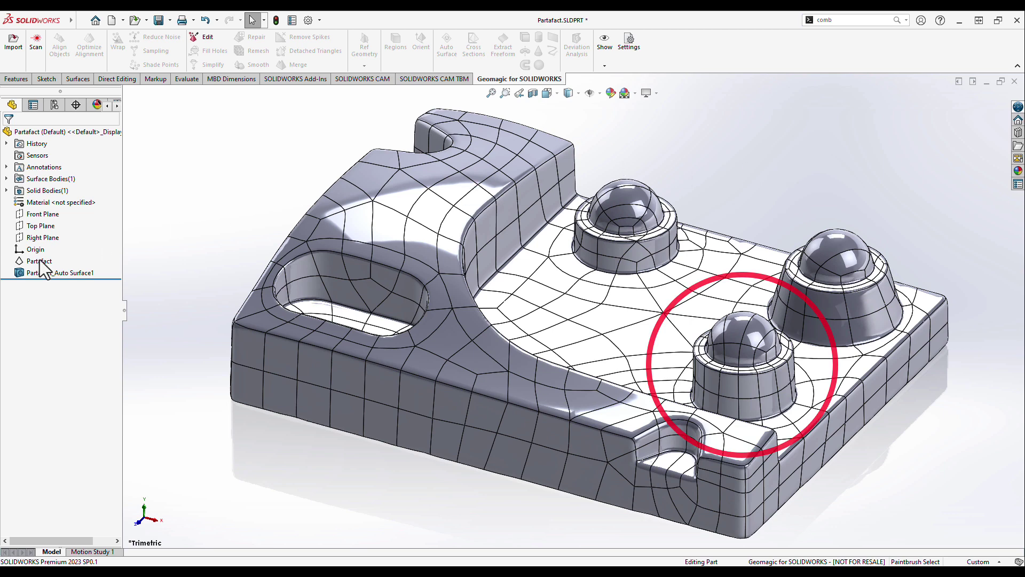
left_click(36, 272)
Hide Auto Surface1 and duplicate the Partfact scan mesh
left_click(45, 255)
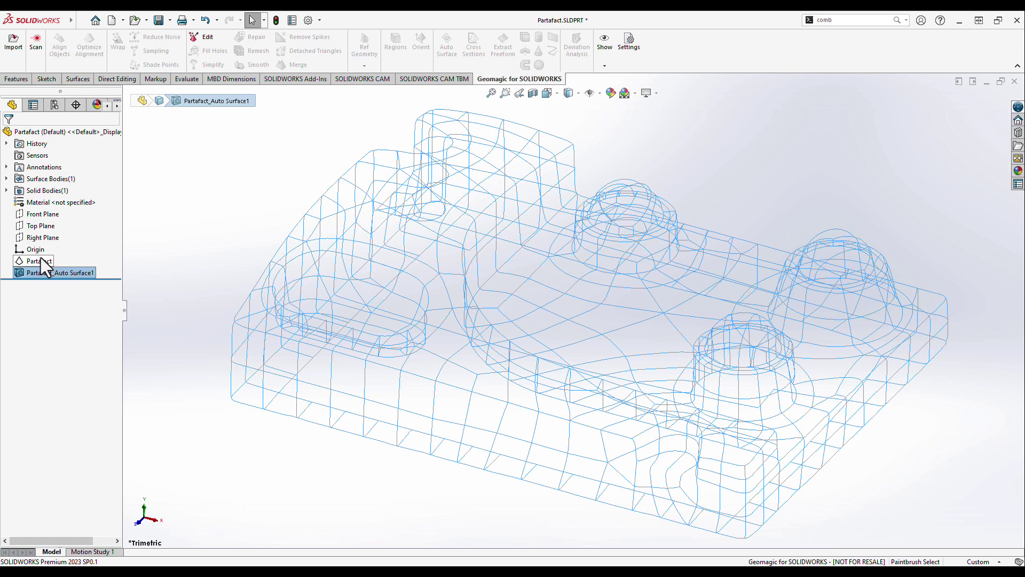
right_click(36, 262)
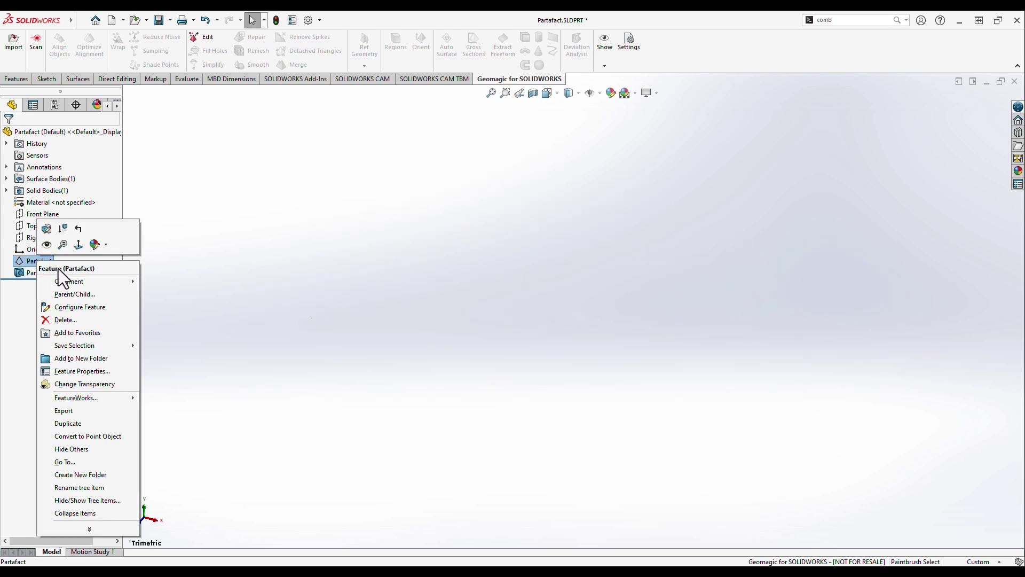
left_click(67, 424)
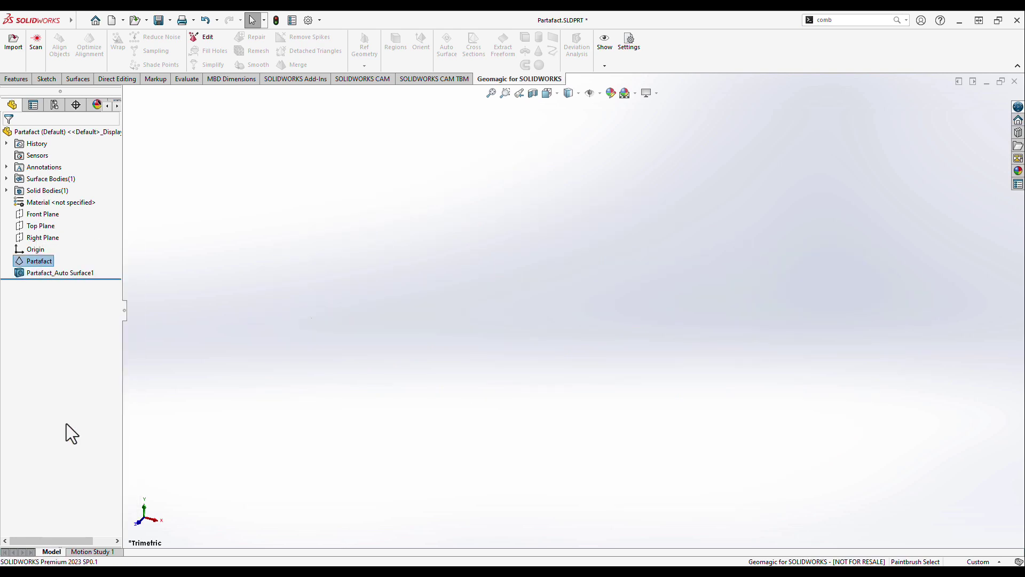
scroll(488, 254, "down", 3)
middle_click_drag(488, 253, 636, 173, "ctrl")
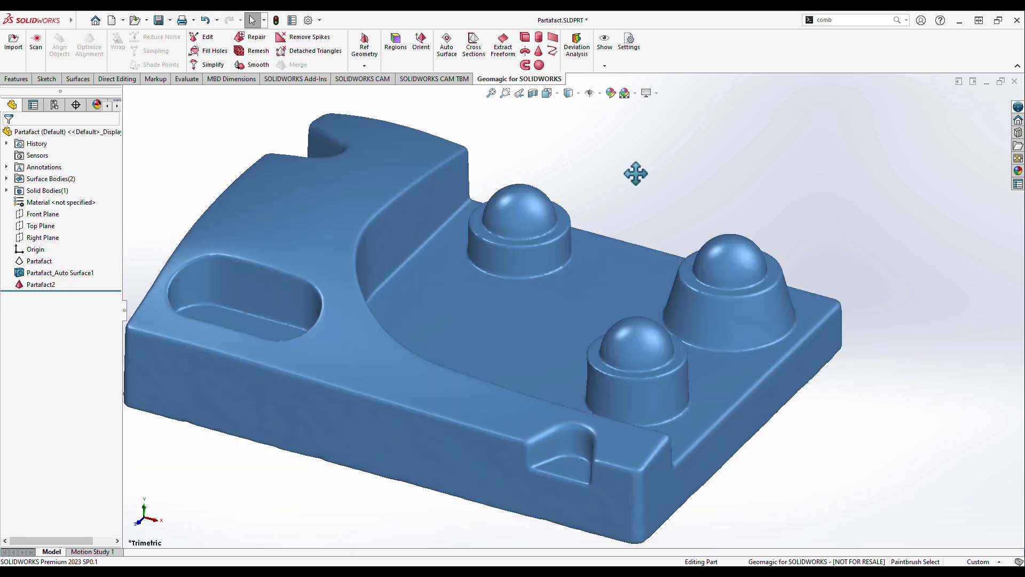
scroll(627, 344, "down", 3)
scroll(476, 252, "down", 3)
In Edit, outline the front dome of the duplicated mesh with Polyline Select
left_click(201, 37)
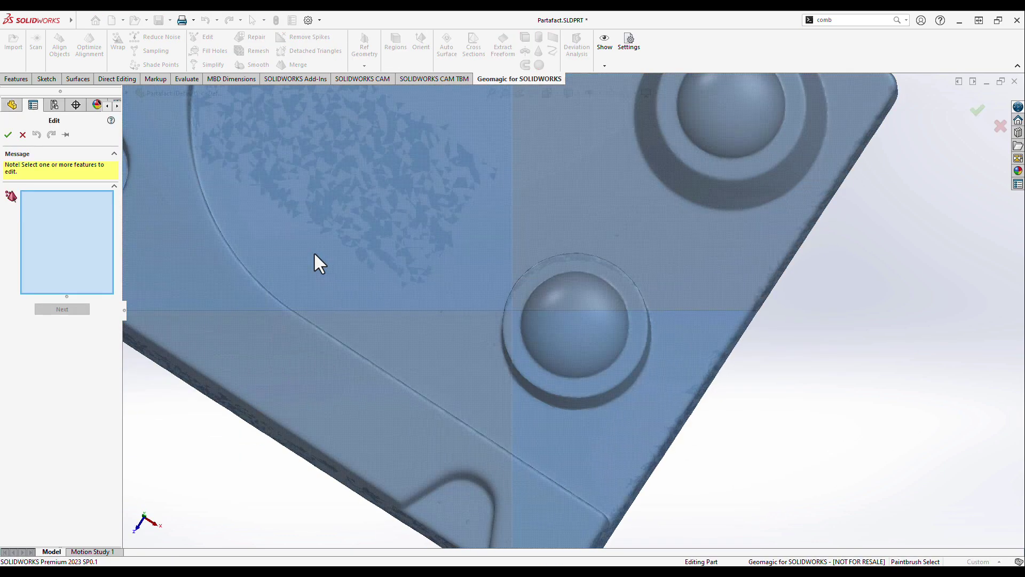
left_click(318, 263)
left_click(62, 308)
left_click(505, 259)
left_click(483, 333)
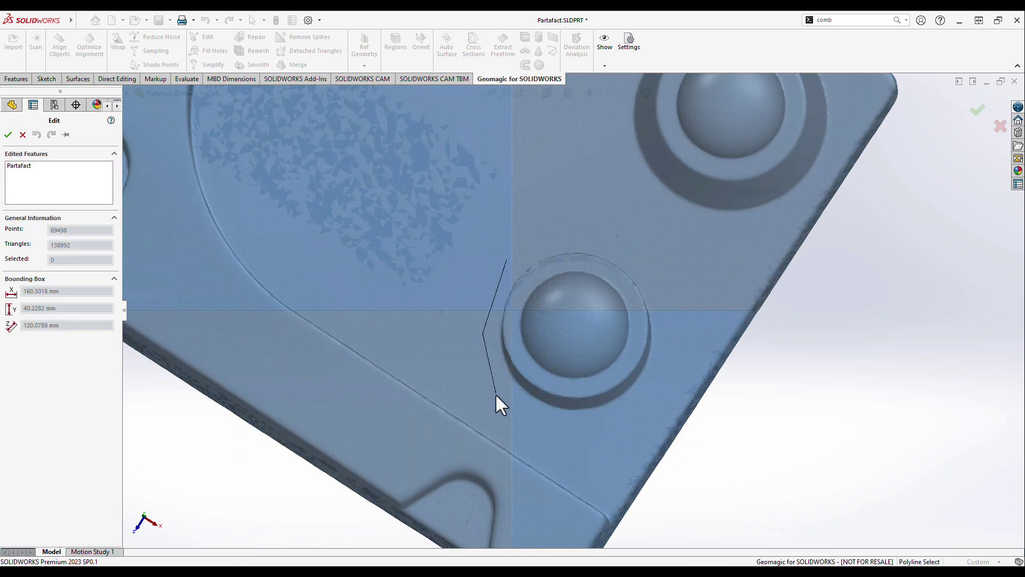
left_click(497, 404)
left_click(589, 443)
left_click(675, 360)
left_click(672, 264)
left_click(505, 260)
Delete the selected dome triangles and smoothly fill the resulting hole
right_click(425, 169)
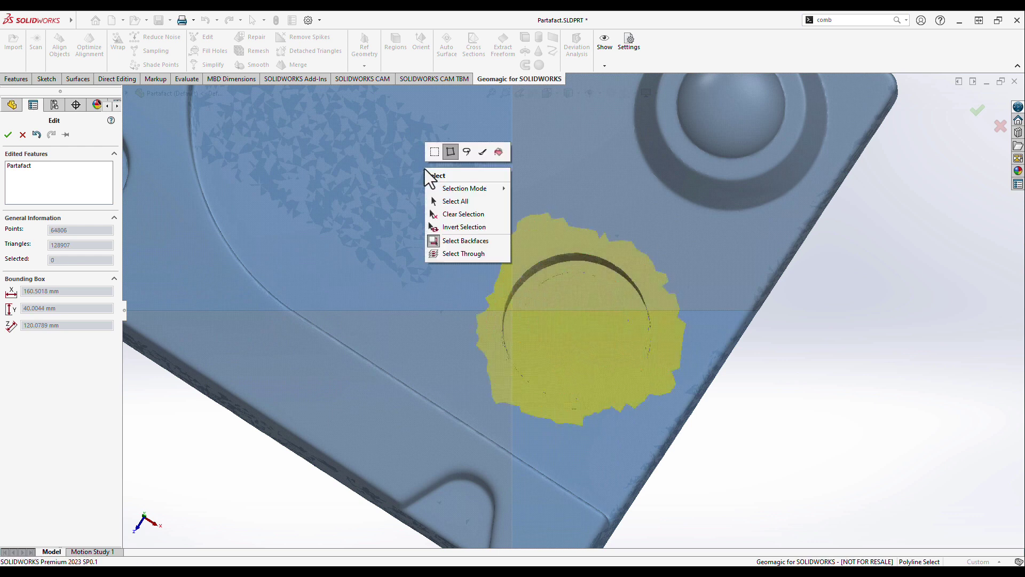
left_click(498, 152)
left_click(475, 196)
right_click(474, 196)
left_click(505, 256)
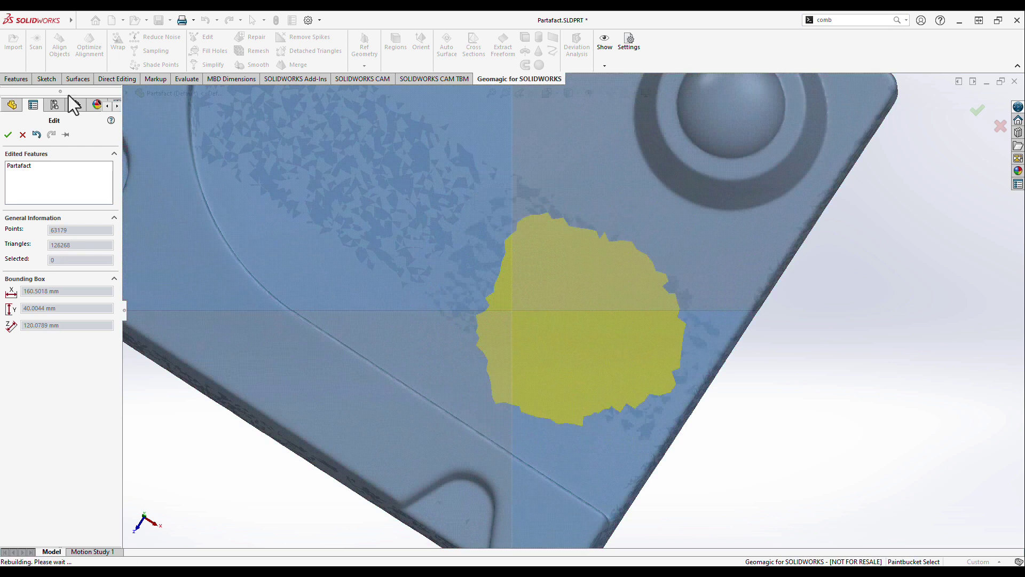
left_click(210, 51)
left_click(467, 225)
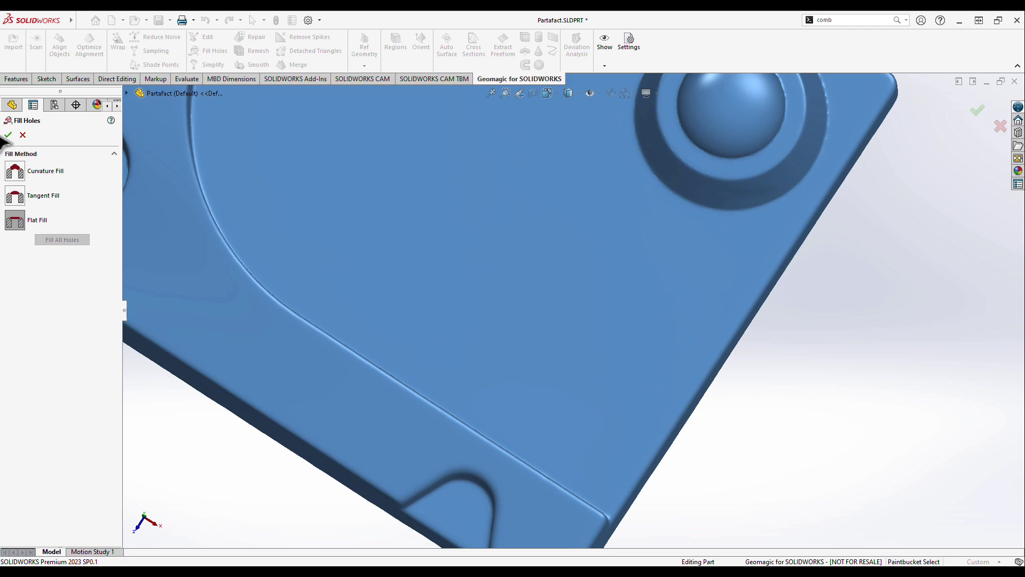
left_click(7, 134)
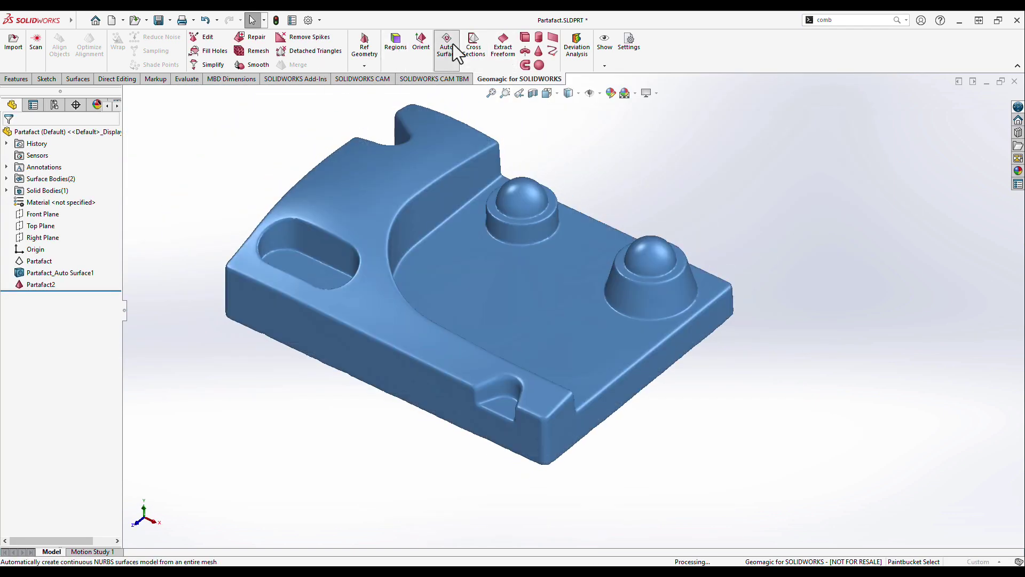
Auto-surface the edited Partafact2 mesh into Auto Surface2, then hide Partafact2
left_click(447, 47)
left_click(8, 135)
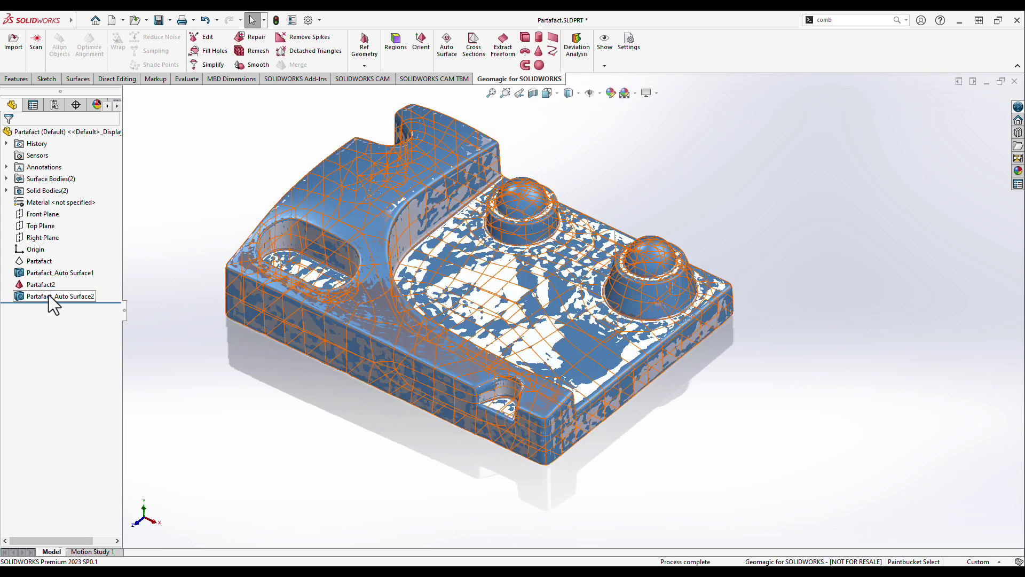
left_click(41, 284)
left_click(56, 261)
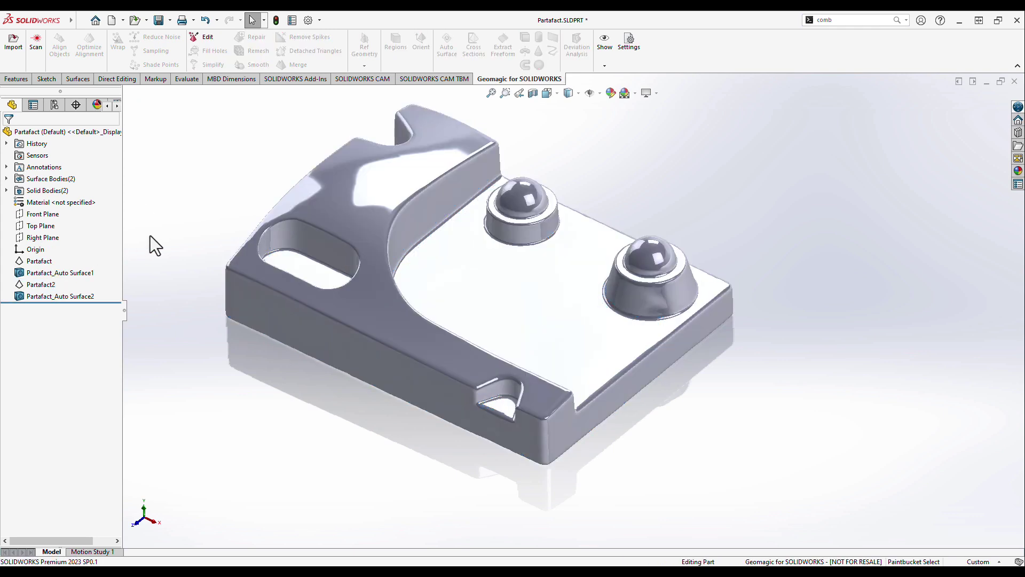
Hide Partfact_Auto Surface2 and show the original Partfact mesh again
left_click(60, 297)
left_click(79, 279)
left_click(40, 261)
left_click(119, 237)
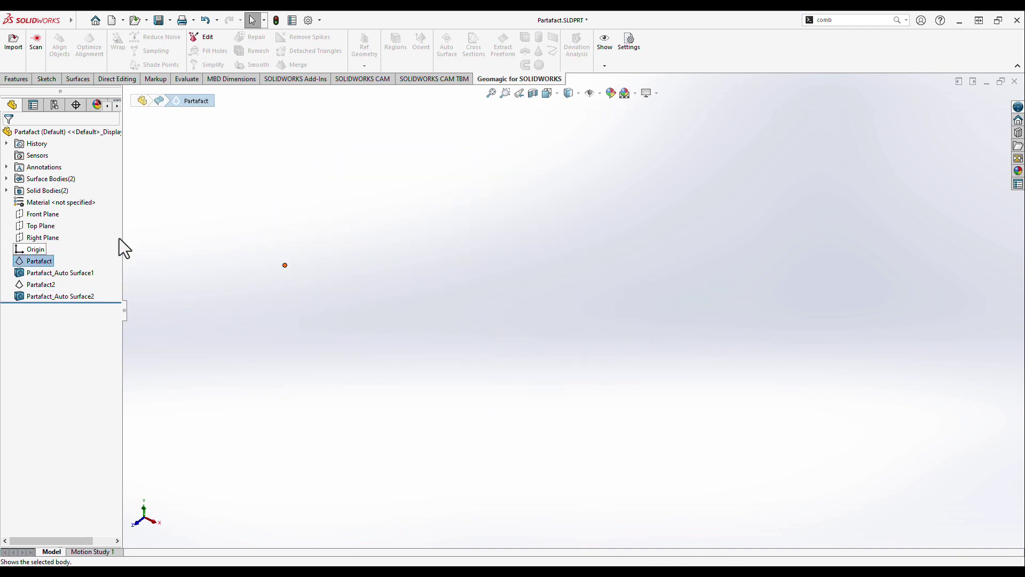
Split the Partfact mesh into regions and extract Rotational_1 from the front dome and cylinder
left_click(391, 59)
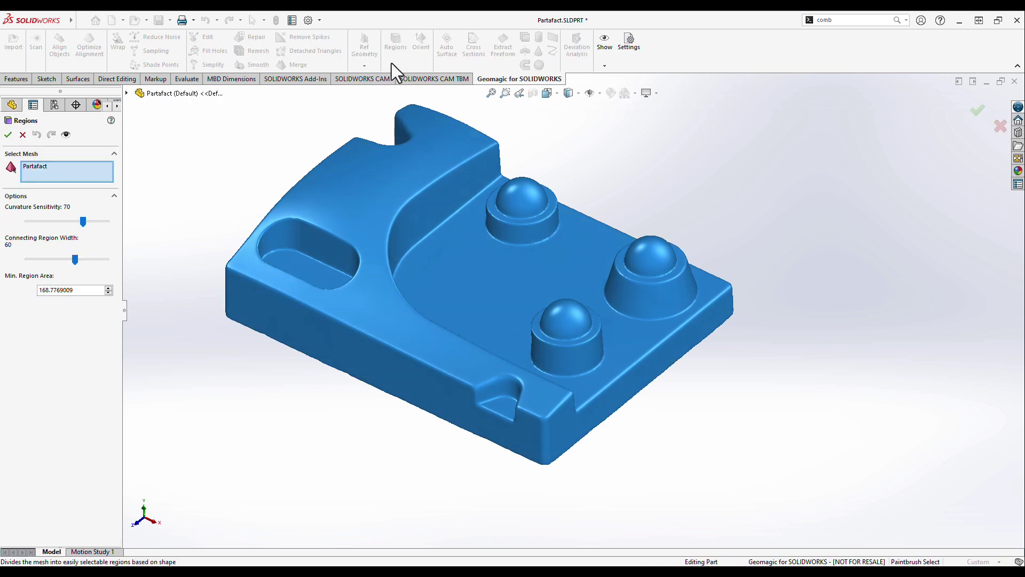
left_click(8, 134)
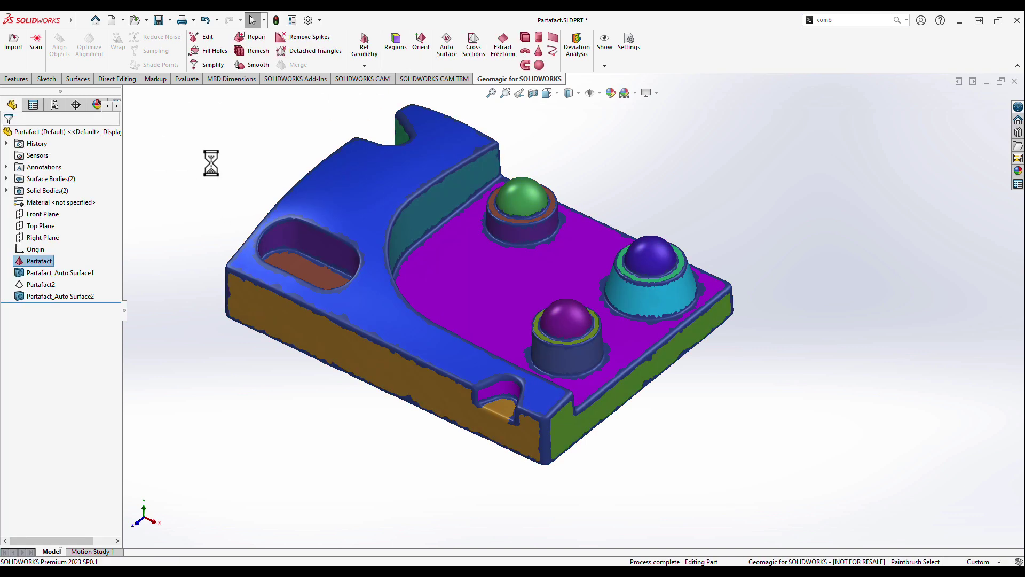
left_click(539, 38)
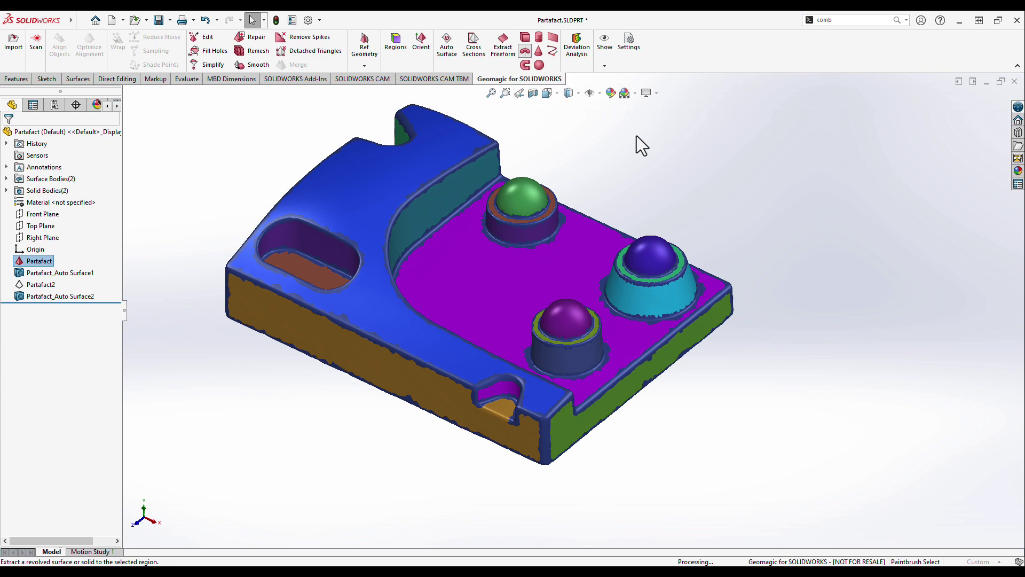
scroll(618, 273, "down", 3)
scroll(618, 296, "down", 1)
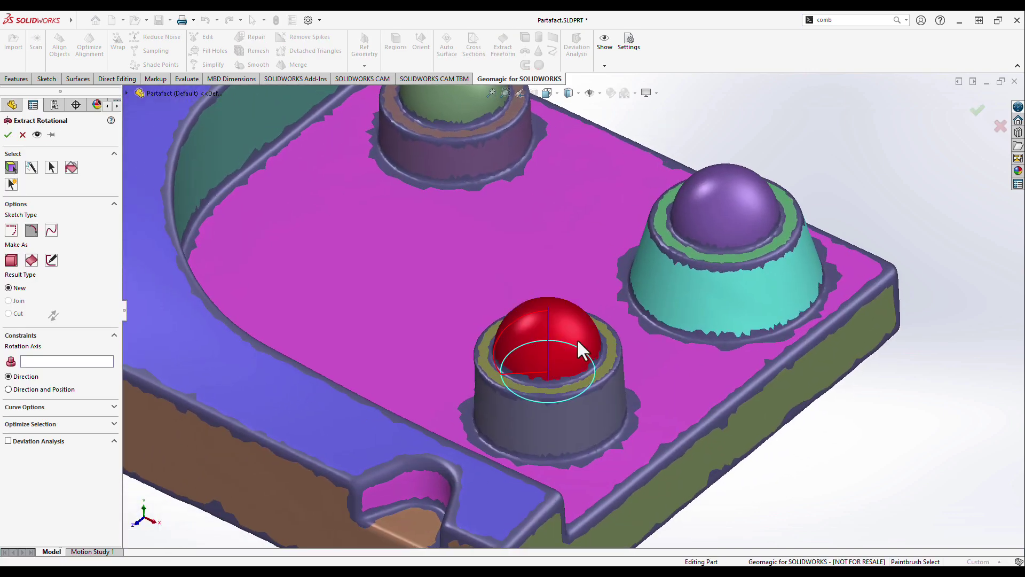
left_click(607, 346)
left_click(605, 389)
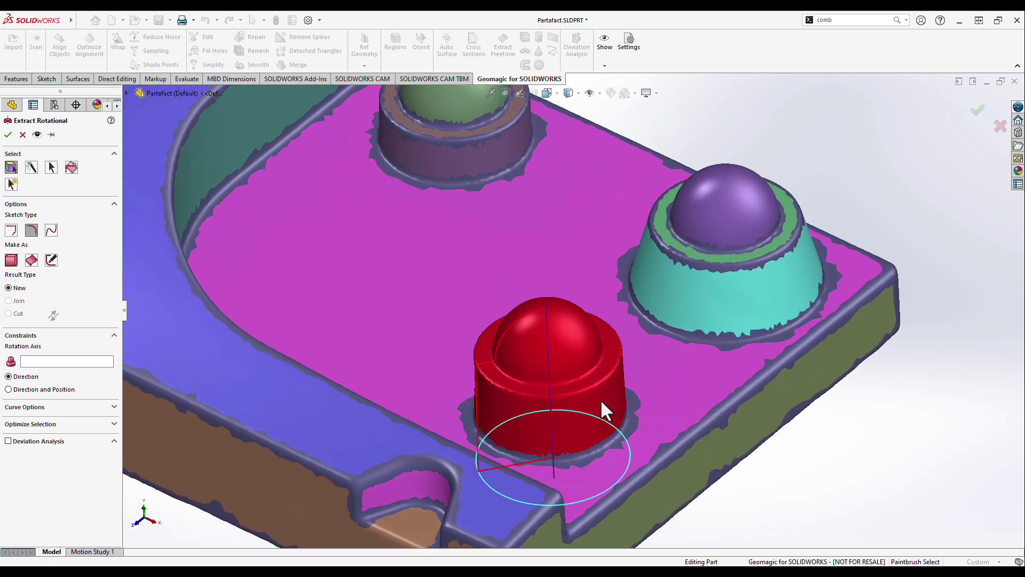
left_click(8, 135)
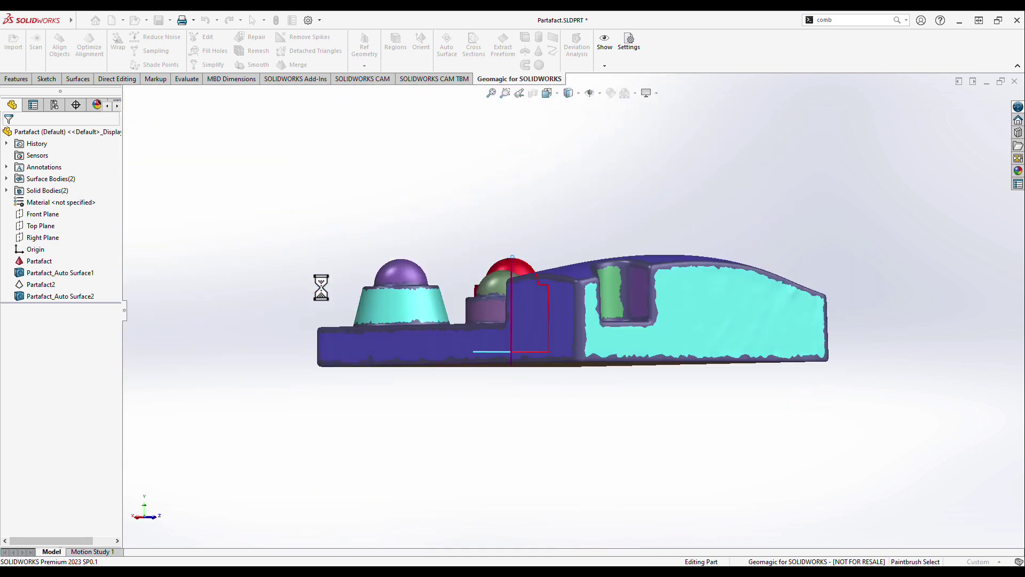
Hide the Partfact mesh and orbit to an angled overview of the bodies
left_click(44, 261)
left_click(38, 297)
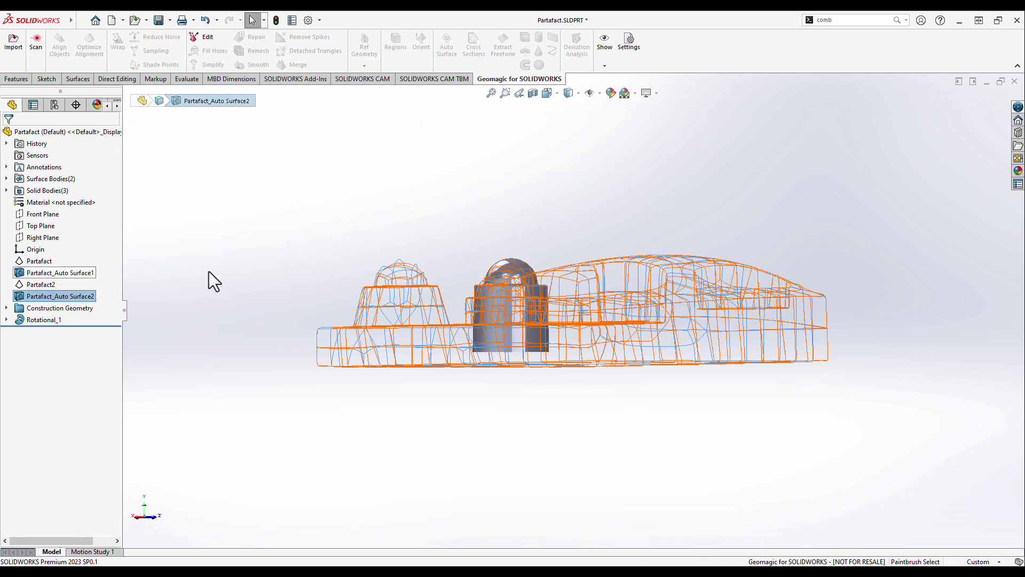
middle_click_drag(575, 255, 423, 398)
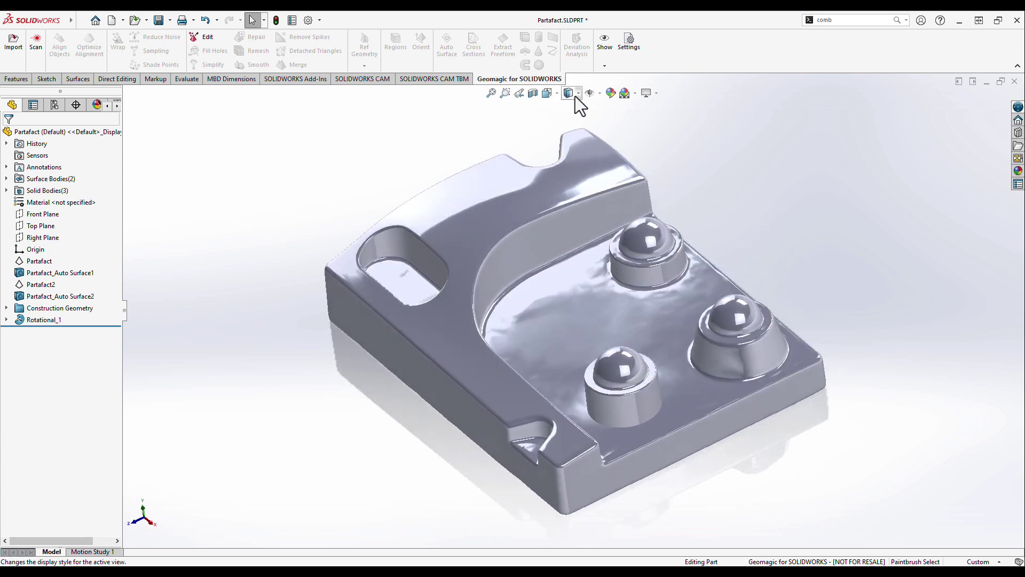
Switch to Shaded With Edges and pick Rotational_1 in Move/Copy Bodies
left_click(575, 96)
left_click(573, 116)
scroll(681, 217, "up", 5)
left_click(833, 21)
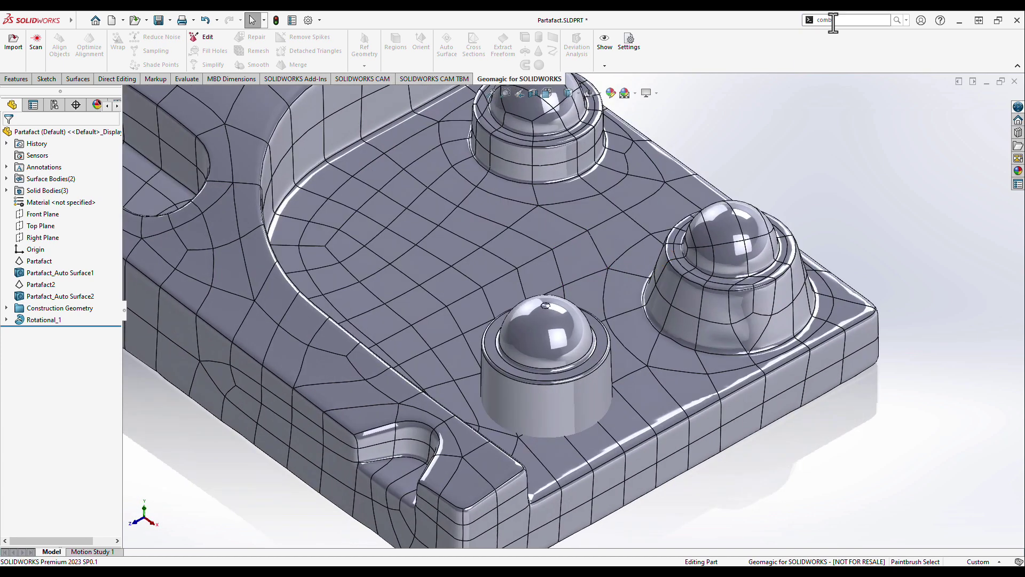
type("move")
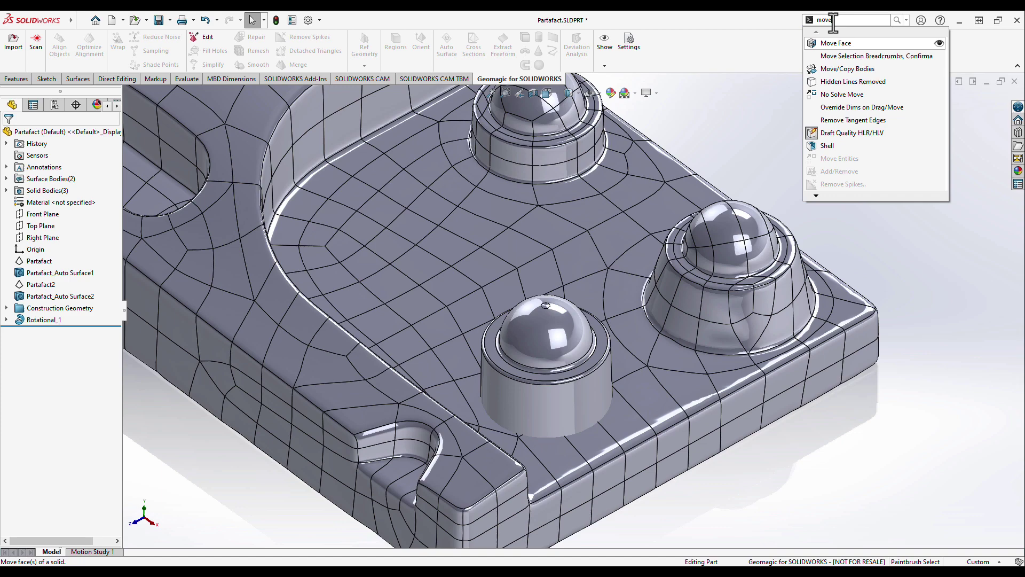
left_click(848, 69)
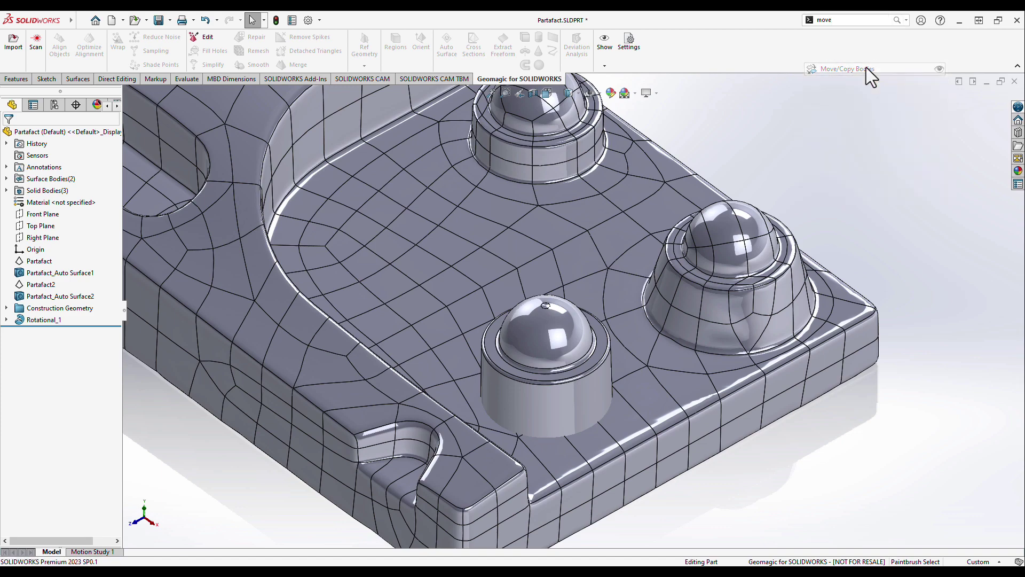
left_click(542, 345)
Drag Rotational_1 along X, Z and Y to its new top-face spot as Body-Move/Copy1
middle_click_drag(680, 481, 588, 427)
mouse_move(587, 427)
left_mouse_down()
mouse_move(343, 268)
mouse_move(413, 209)
left_mouse_up()
middle_click_drag(412, 209, 452, 122)
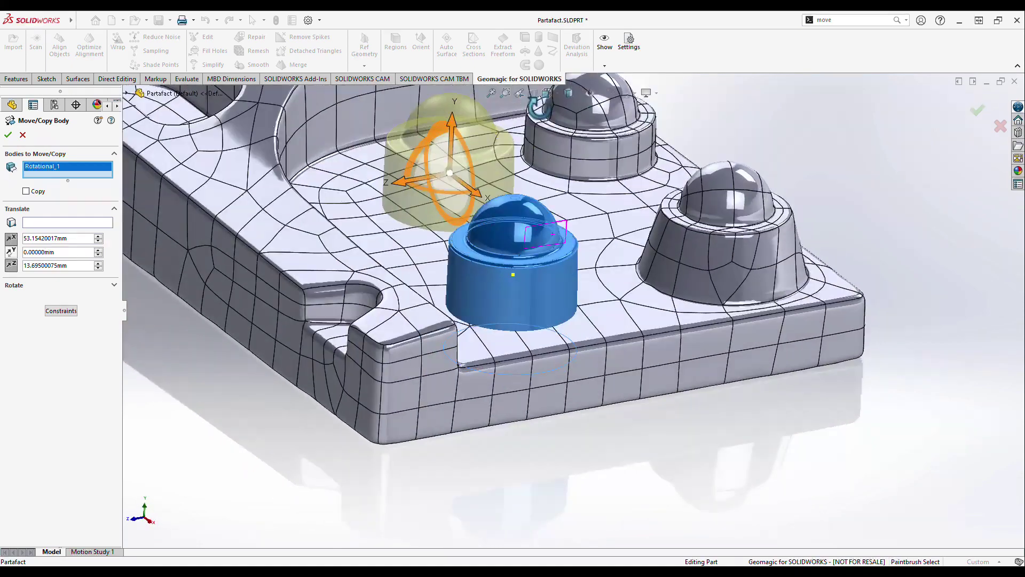
left_click_drag(453, 121, 455, 105)
middle_click_drag(419, 248, 425, 272)
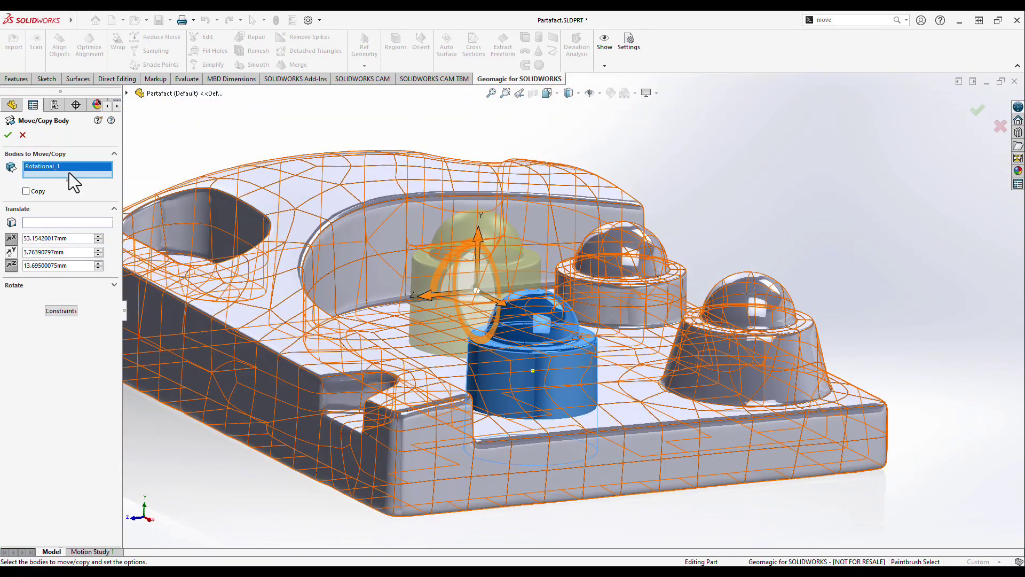
left_click(9, 135)
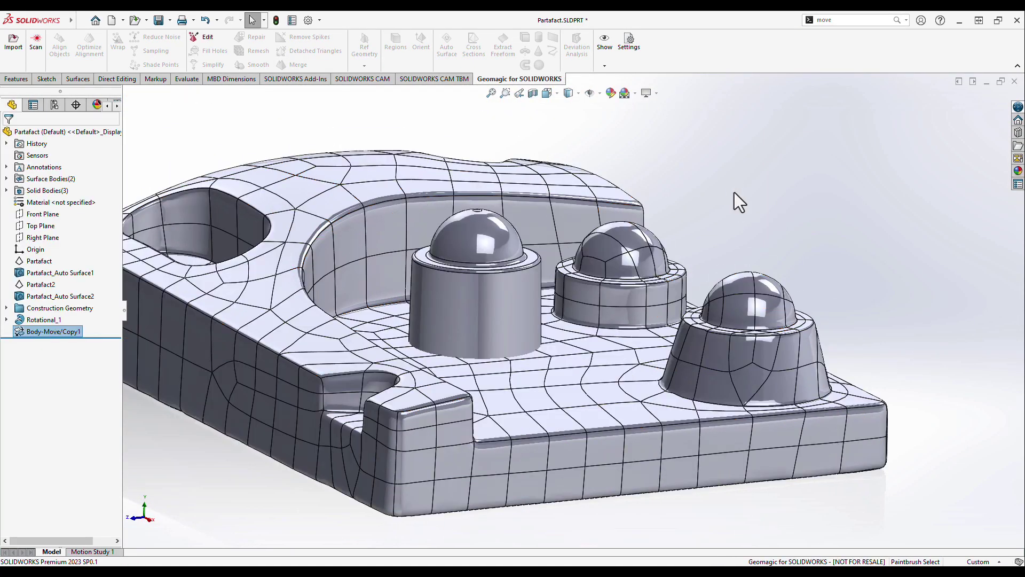
Add Body-Move/Copy1 and Partfact_Auto Surface2 into Combine2, then hide Combine2
left_click(840, 23)
type("combi")
key("Return")
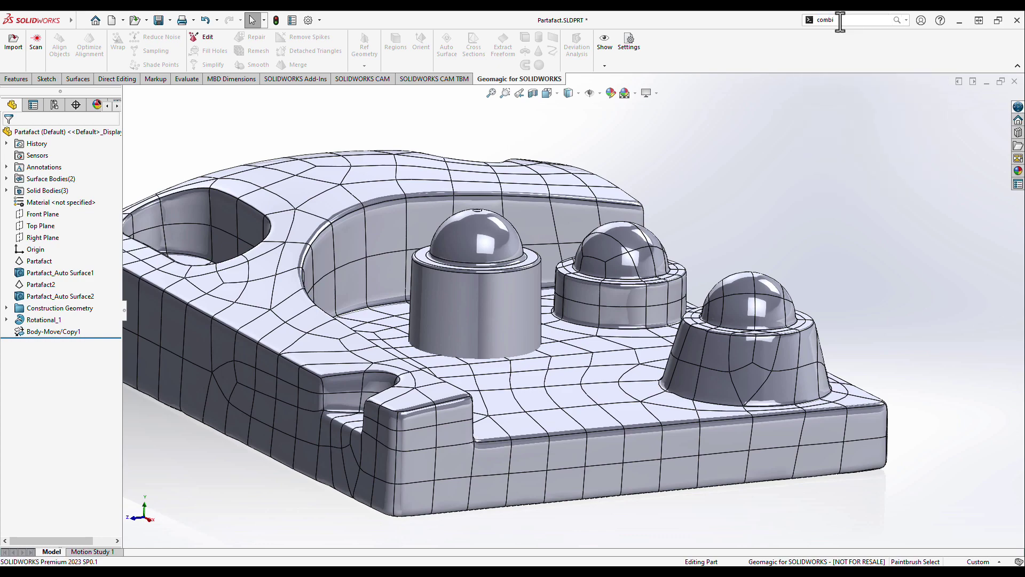
left_click(487, 255)
left_click(441, 180)
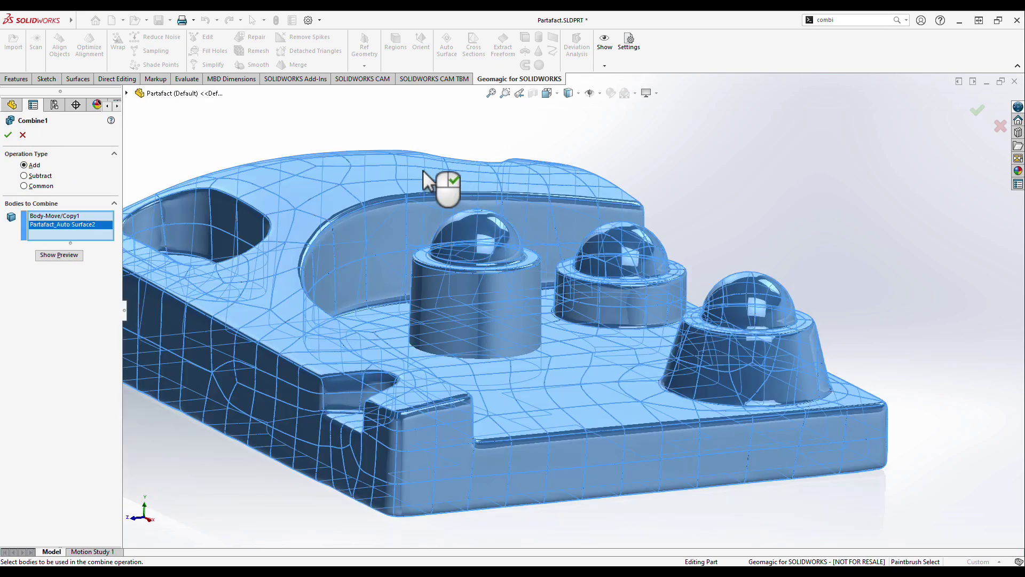
left_click(8, 134)
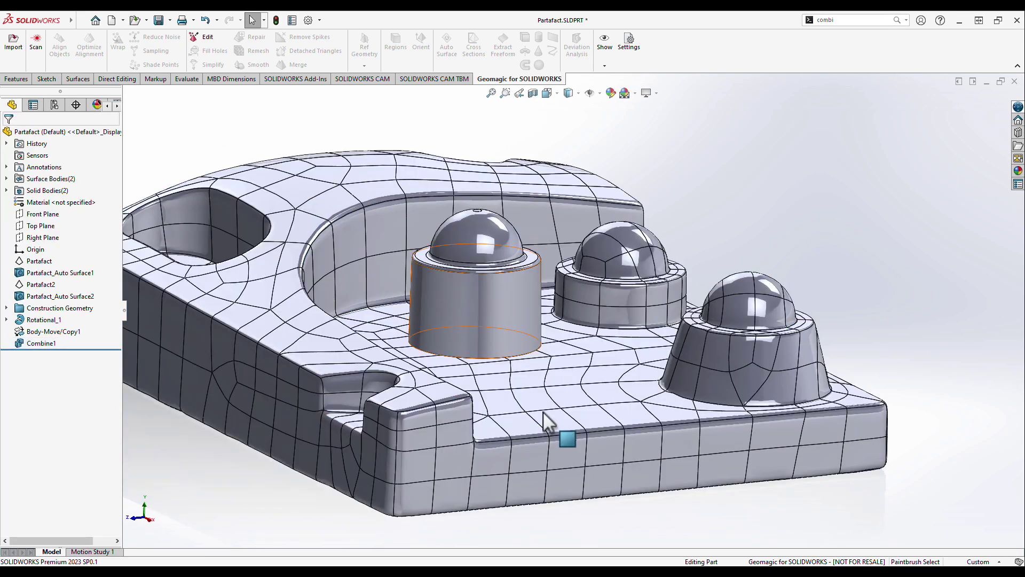
mouse_move(564, 440)
middle_mouse_down()
mouse_move(488, 476)
mouse_move(550, 448)
middle_mouse_up()
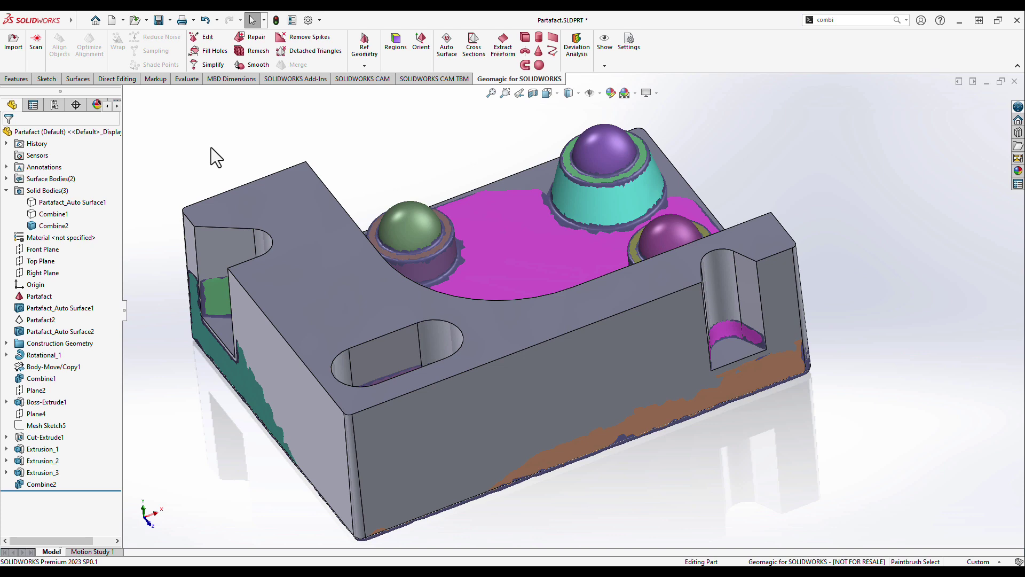
left_click(67, 228)
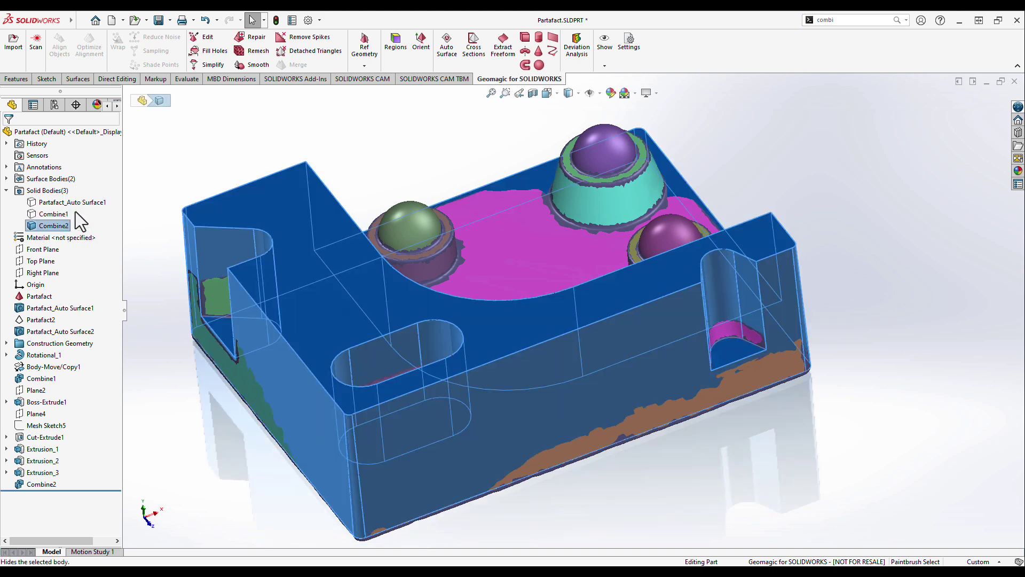
left_click(189, 168)
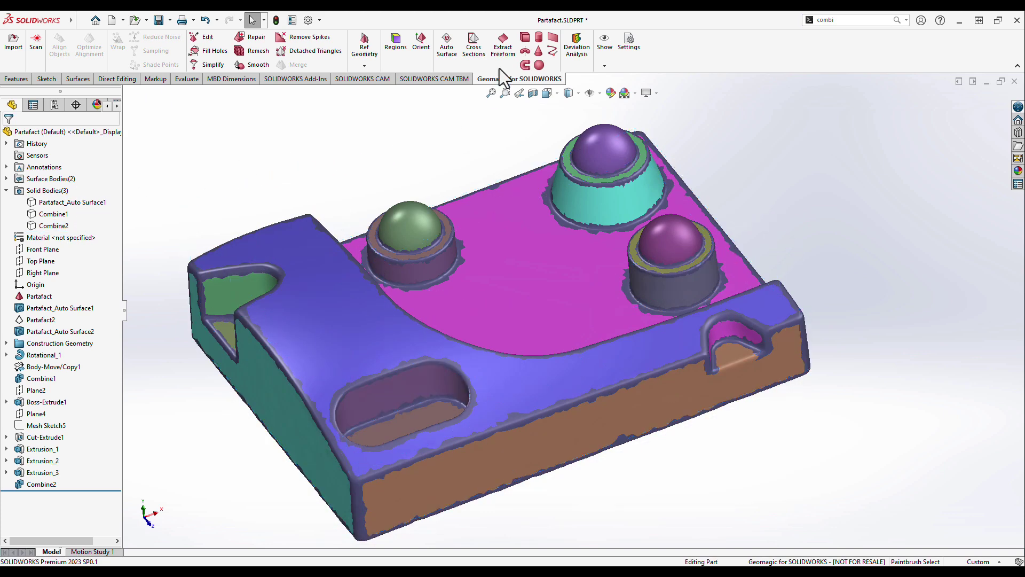
Extract Freeform_1 from the curved top mesh region with Contract region data enabled
left_click(508, 53)
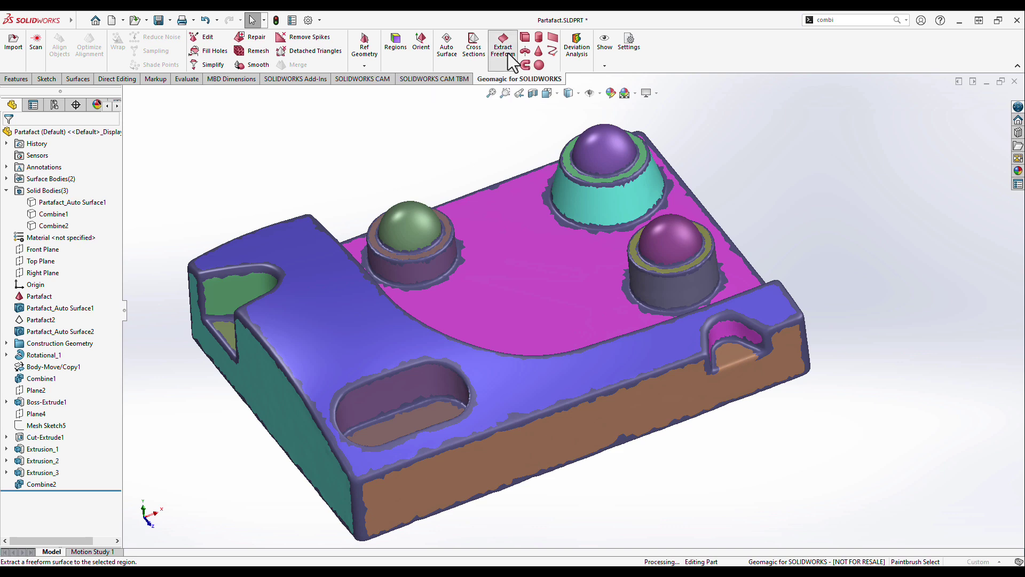
left_click(295, 253)
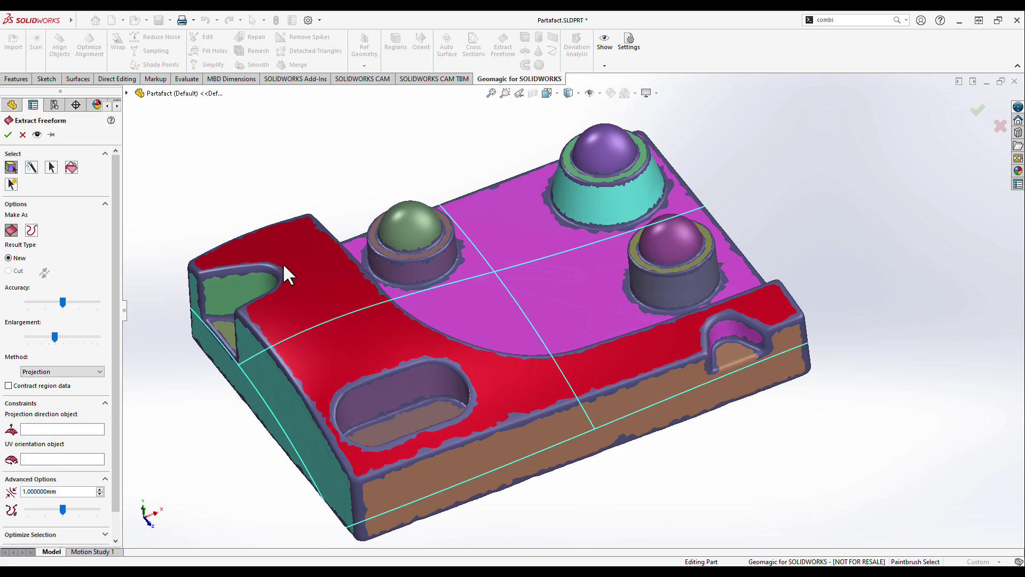
left_click(51, 385)
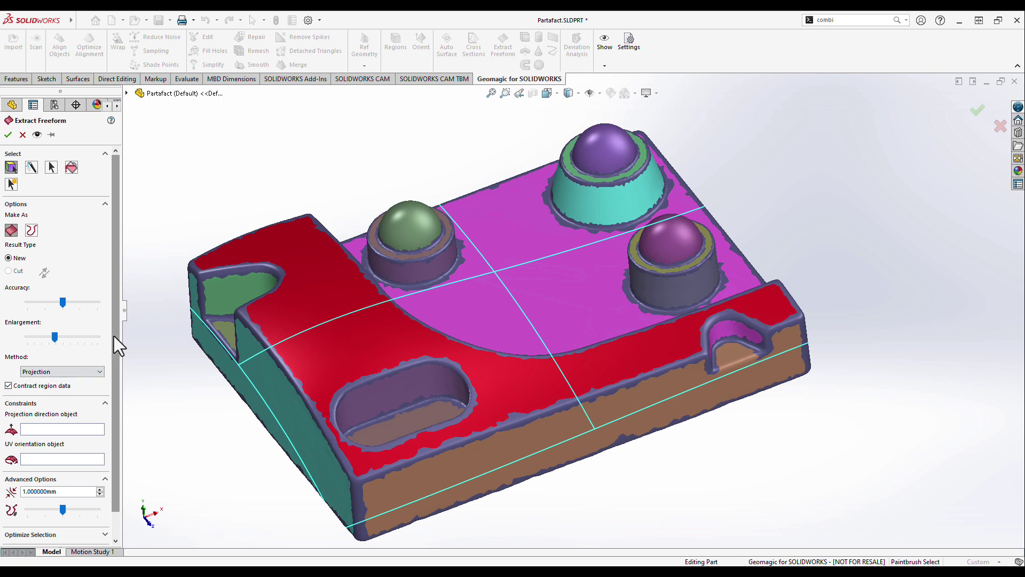
scroll(114, 345, "down", 2)
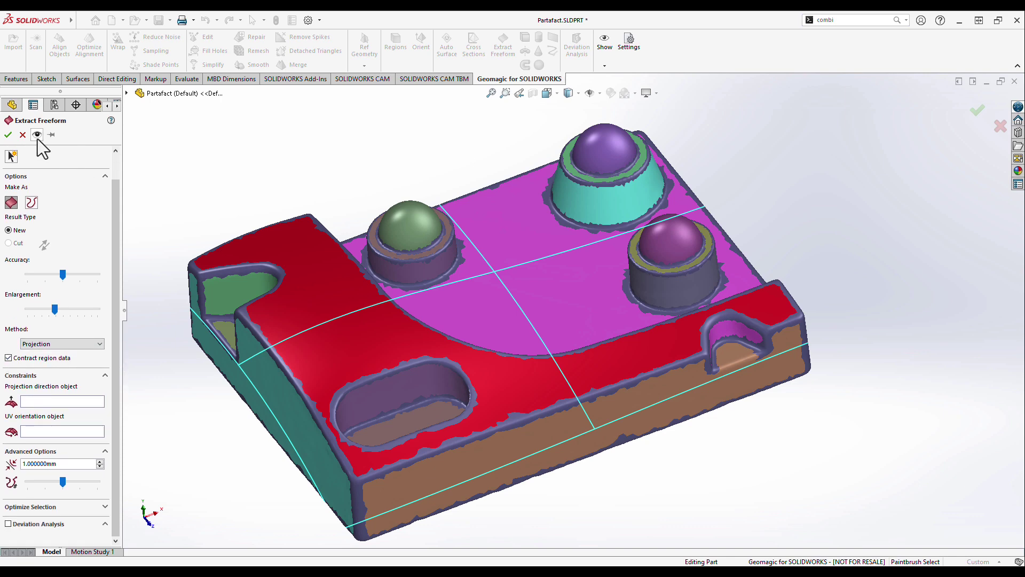
left_click(7, 134)
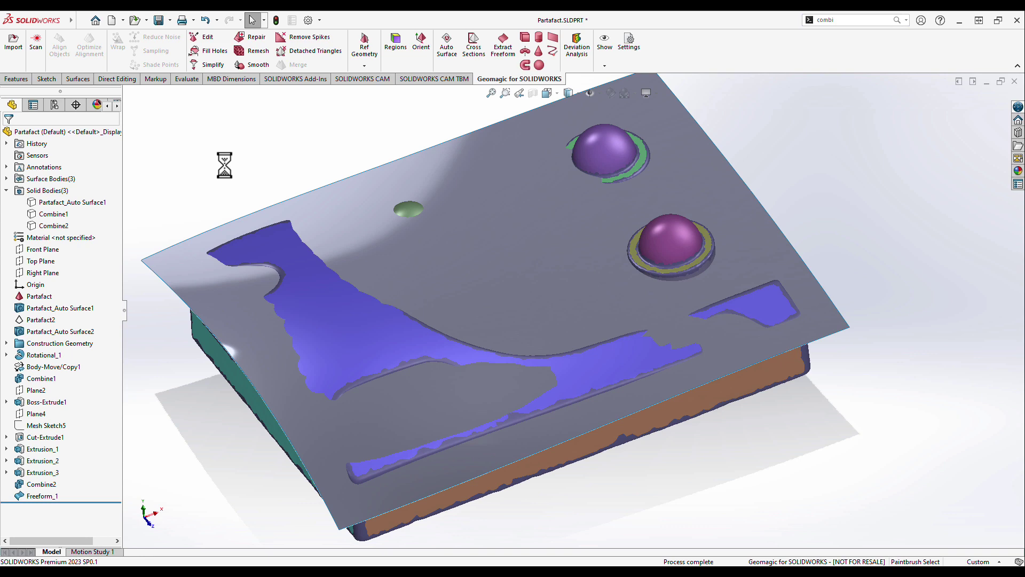
Show the Combine2 block body and hide the Partfact mesh
left_click(64, 228)
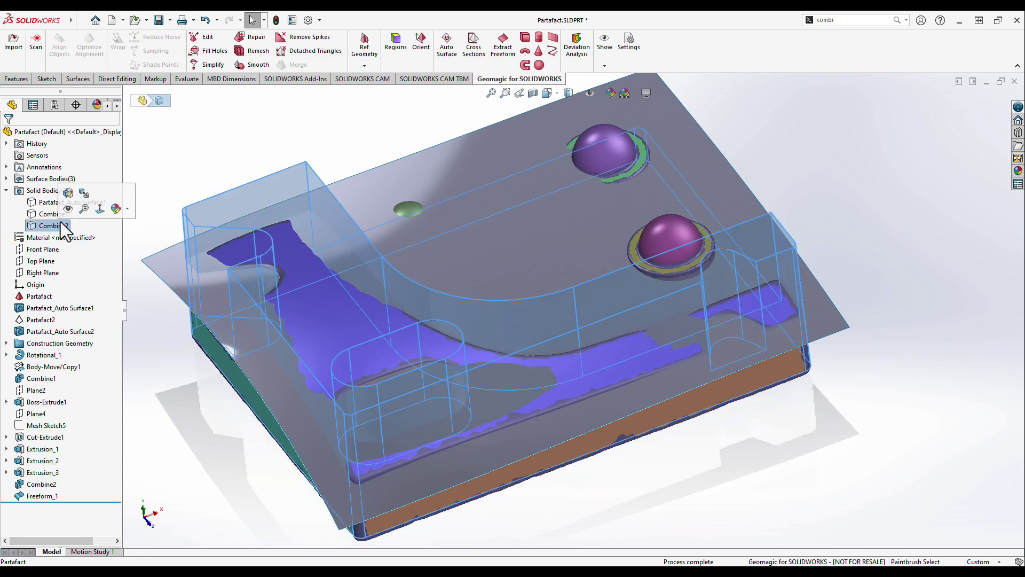
left_click(68, 209)
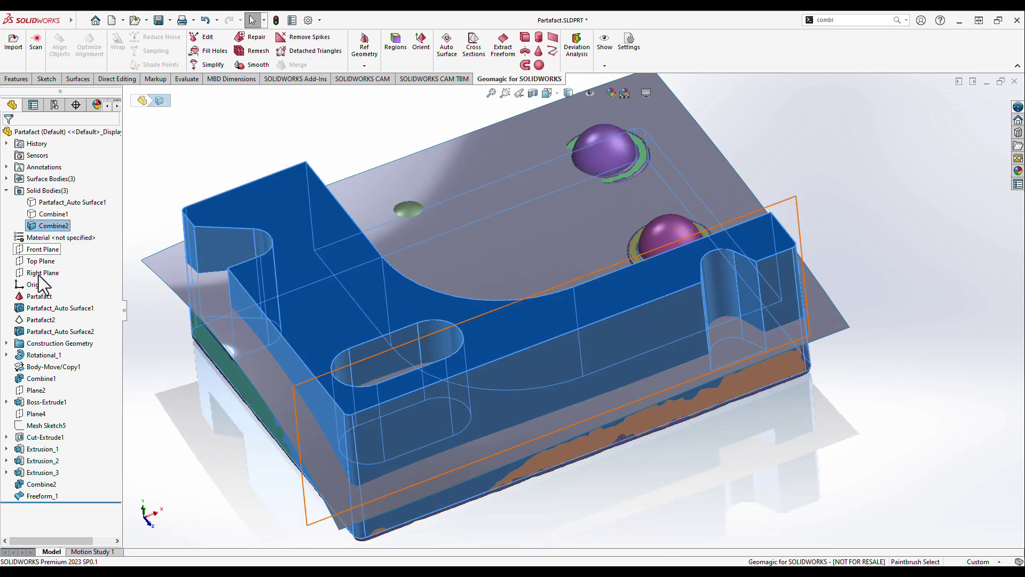
left_click(39, 296)
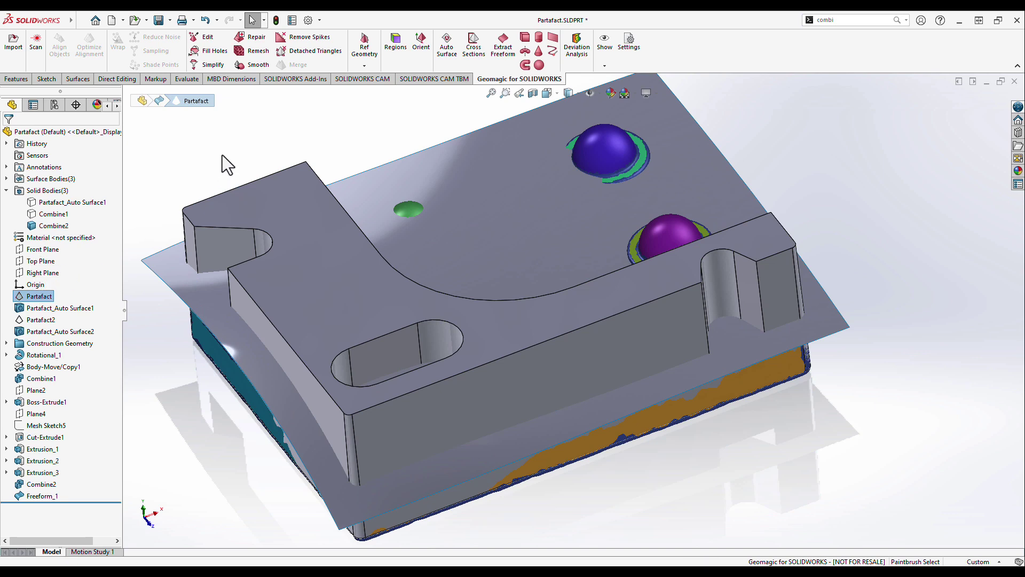
left_click(222, 155)
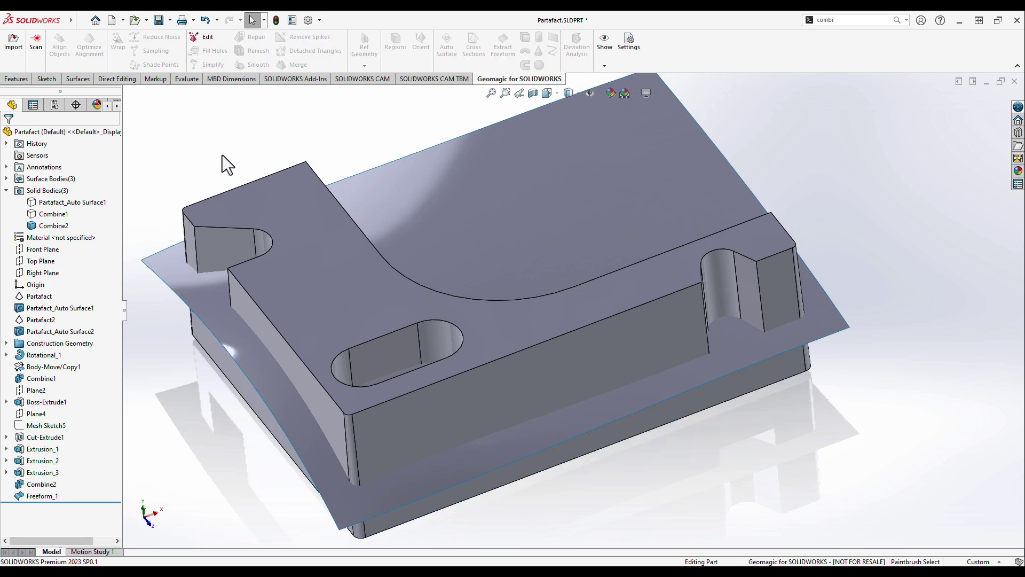
Cut the Combine2 block with the Freeform_1 surface to create SurfaceCut1
left_click(25, 80)
left_click(78, 80)
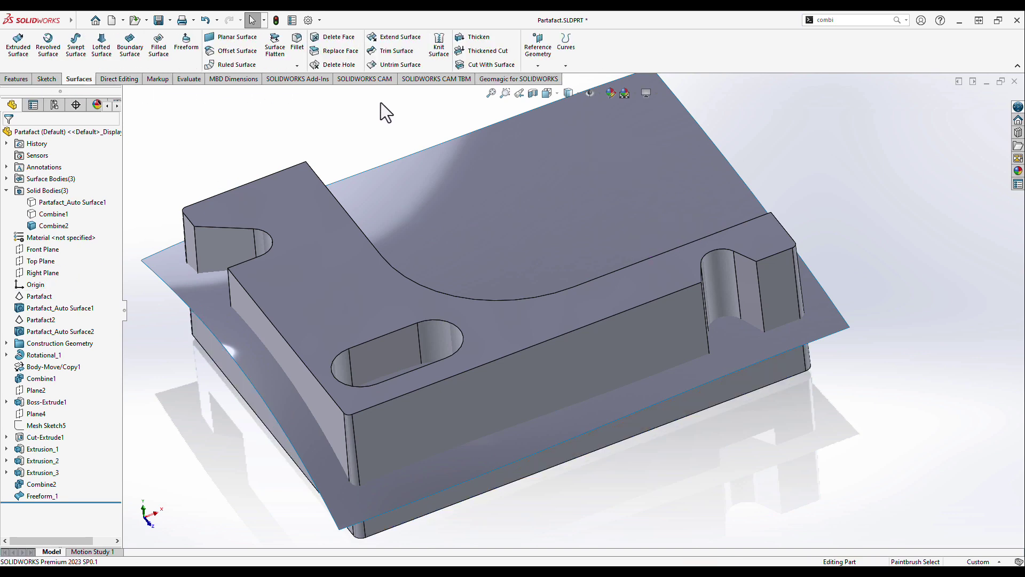
left_click(469, 66)
left_click(385, 176)
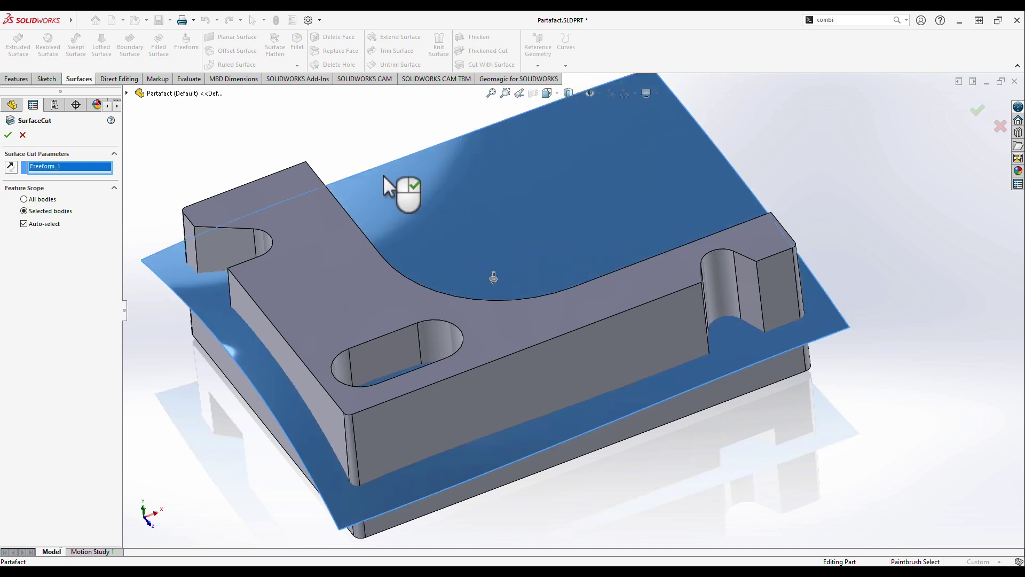
middle_click_drag(215, 167, 206, 134)
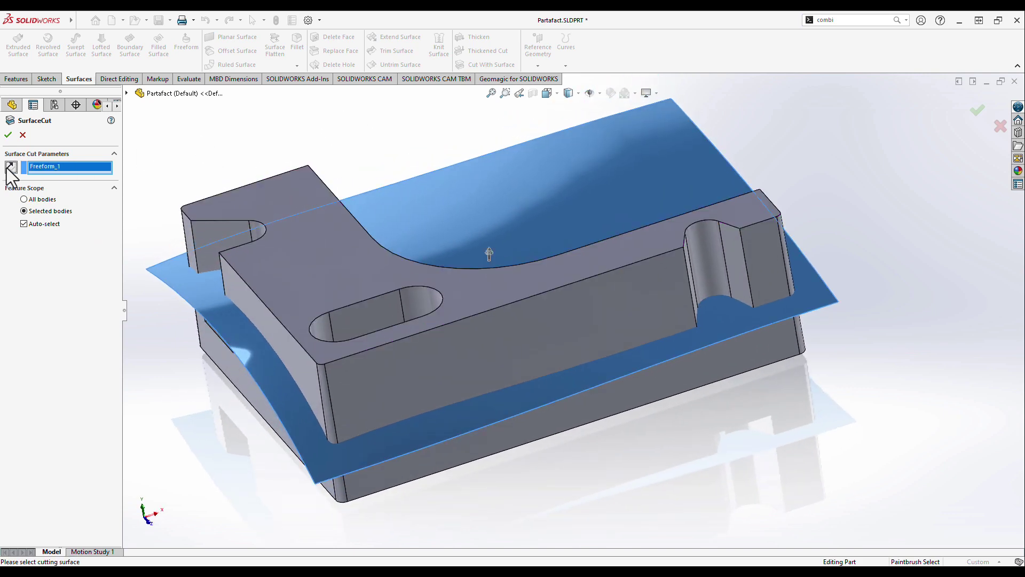
left_click(8, 134)
Hide Freeform_1 and orbit to inspect the block's curved top
left_click(377, 205)
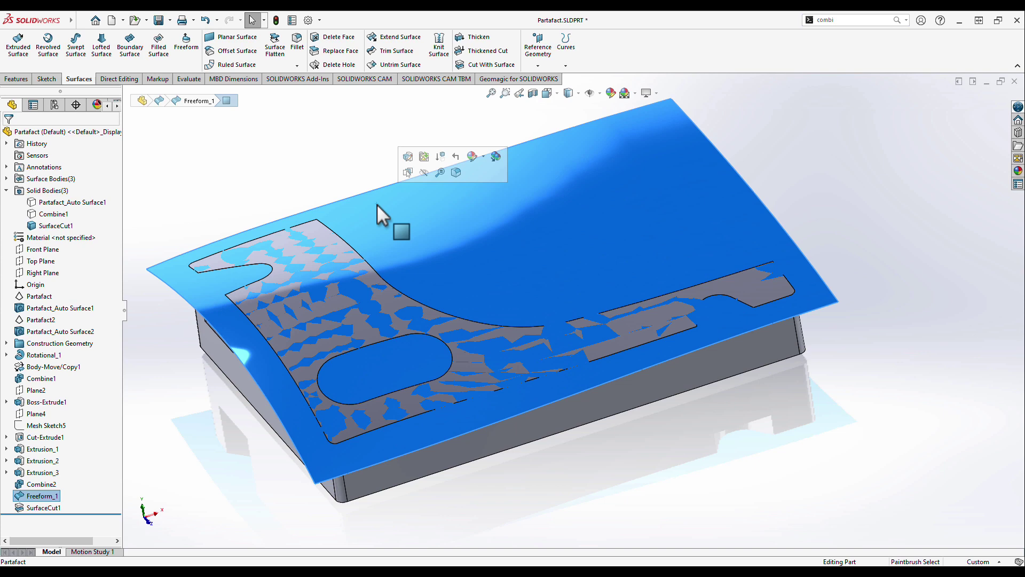
left_click(424, 172)
mouse_move(364, 213)
middle_mouse_down()
mouse_move(377, 238)
mouse_move(384, 218)
mouse_move(259, 182)
mouse_move(200, 191)
middle_mouse_up()
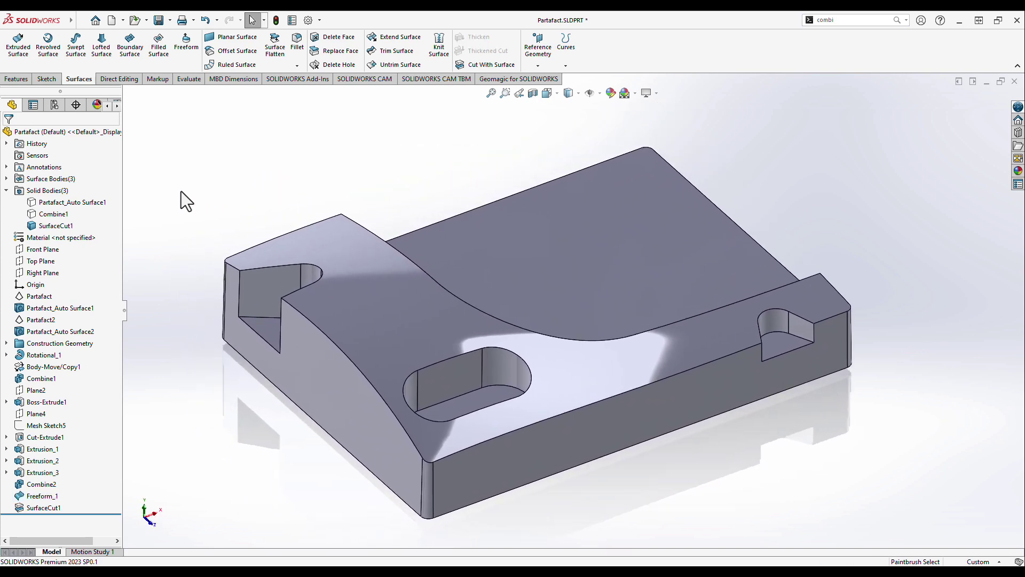